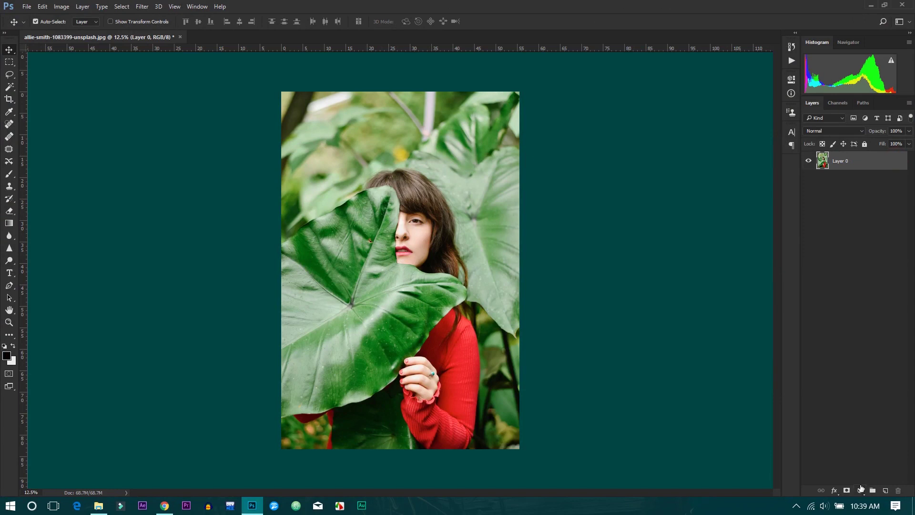
# Open the adjustment layer list at the bottom of the Layers panel.
pyautogui.click(860, 490)
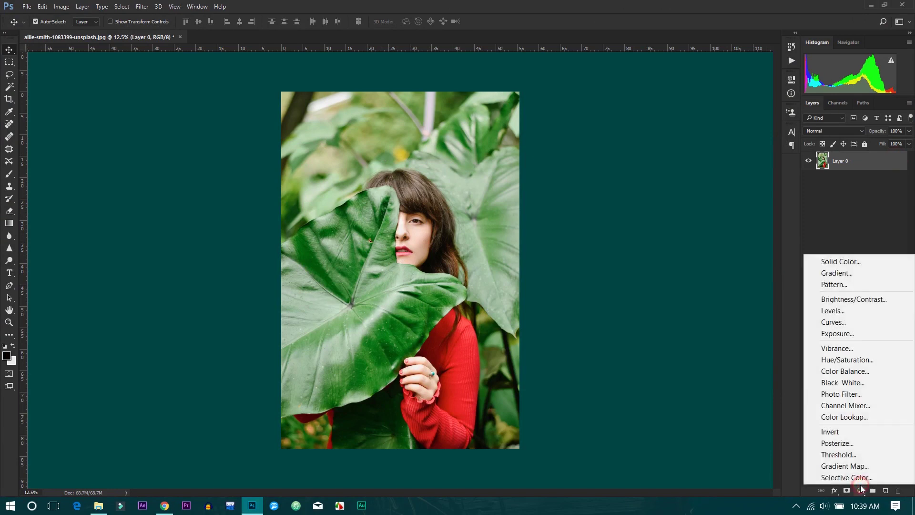
# Add a Hue/Saturation adjustment layer and desaturate the yellows.
pyautogui.click(848, 363)
pyautogui.click(718, 119)
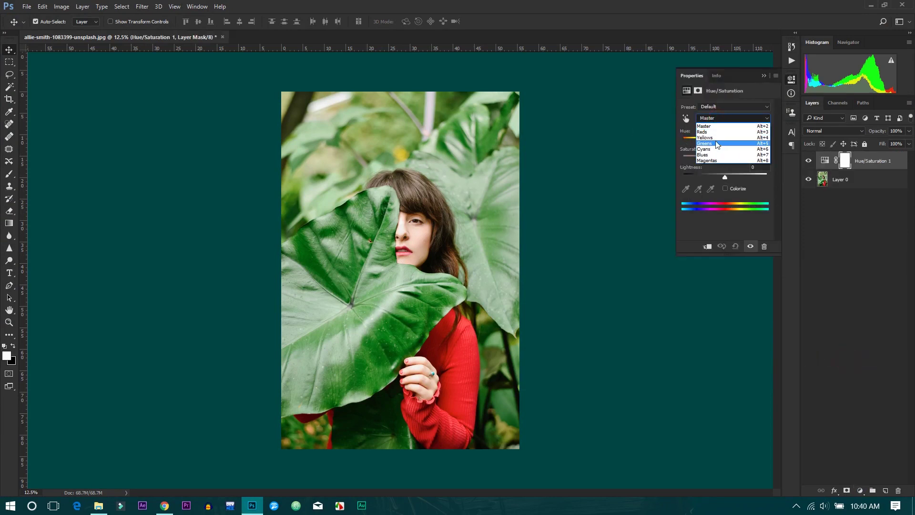
pyautogui.click(708, 138)
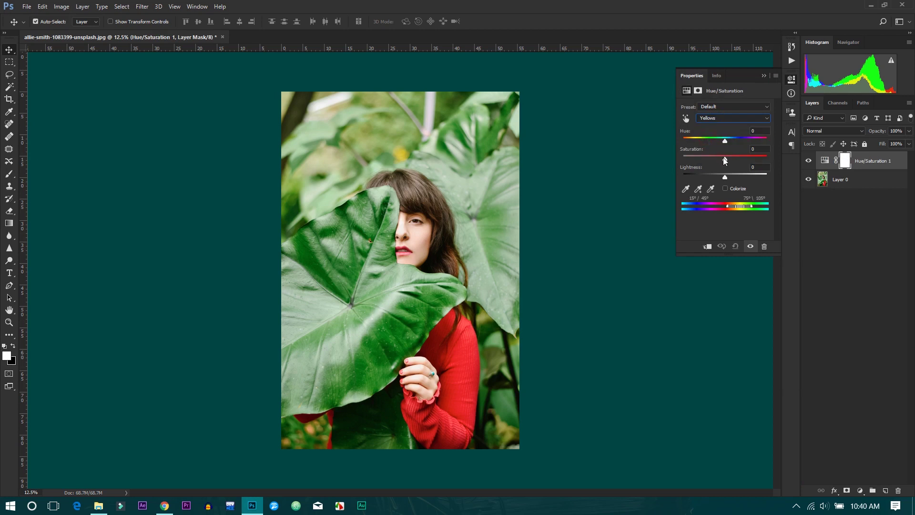
pyautogui.moveTo(725, 159); pyautogui.dragTo(714, 175)
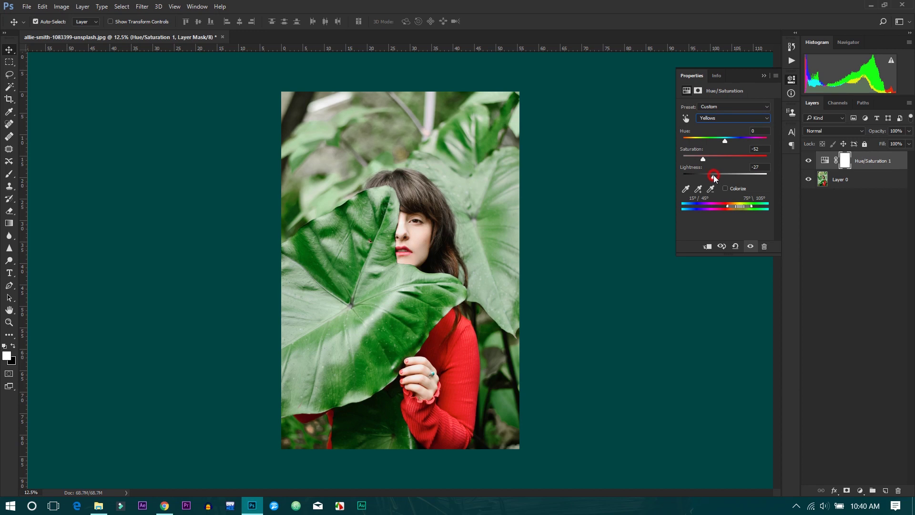
# Mute the greens to grey-green (Saturation -76, Lightness -32) and slightly tone down the reds.
pyautogui.click(722, 115)
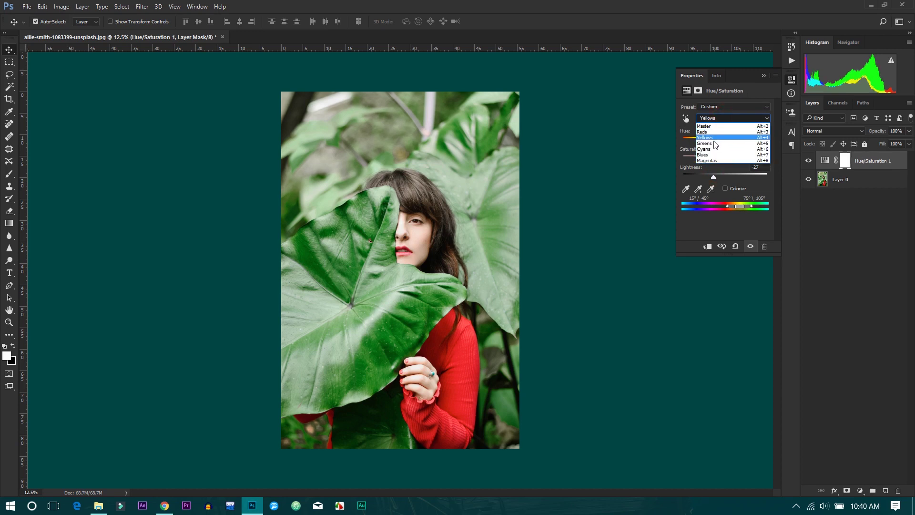
pyautogui.click(714, 142)
pyautogui.moveTo(711, 159); pyautogui.dragTo(713, 180)
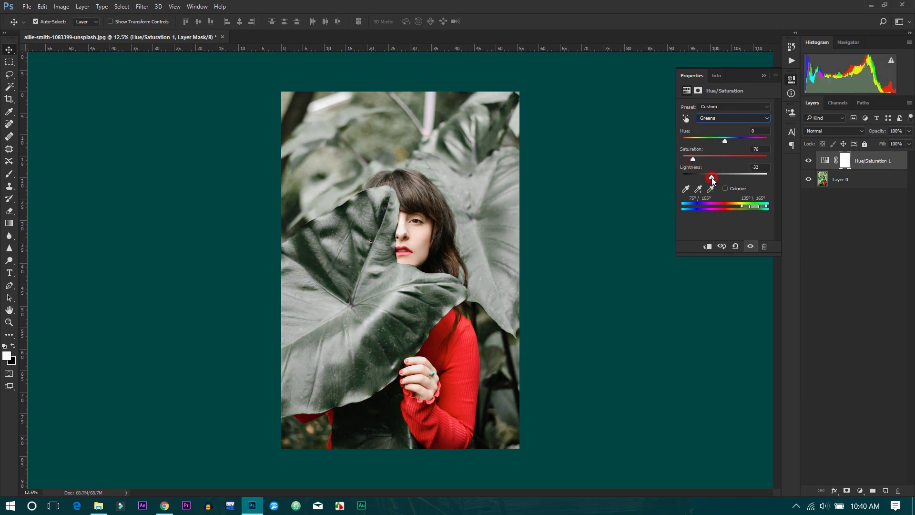
pyautogui.click(715, 120)
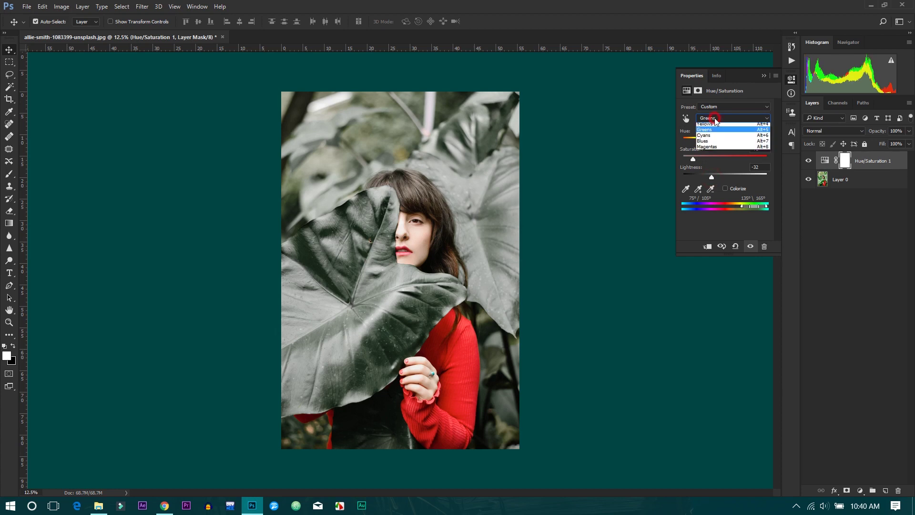
pyautogui.click(713, 132)
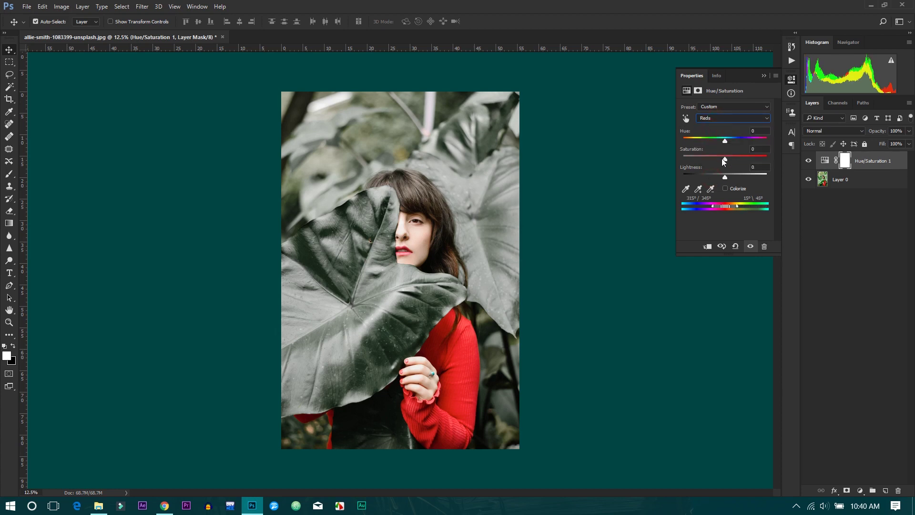
pyautogui.moveTo(726, 161); pyautogui.dragTo(722, 178)
# Toggle the Hue/Saturation 1 layer off and on to compare the adjustment.
pyautogui.click(768, 76)
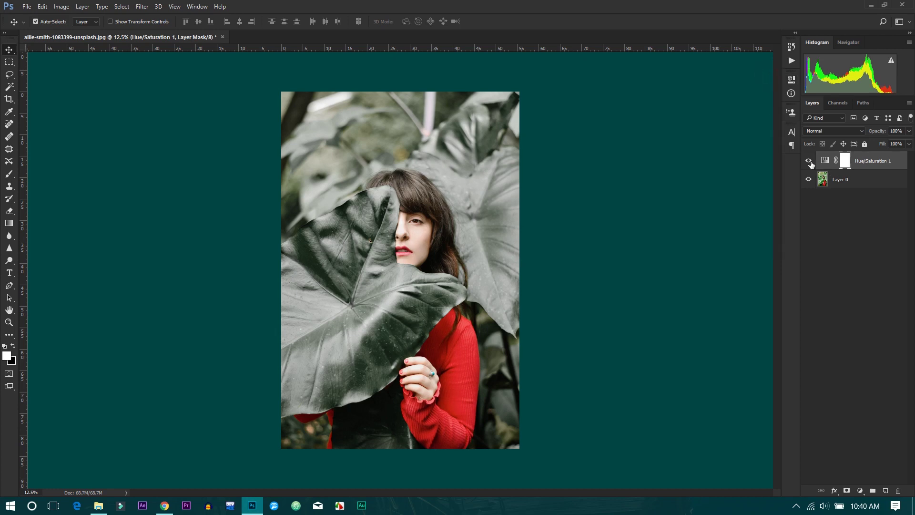
pyautogui.click(808, 162)
pyautogui.click(808, 163)
pyautogui.click(809, 164)
pyautogui.click(809, 164)
# Stamp all visible layers into a new merged Layer 1 with Ctrl+Alt+Shift+E.
pyautogui.moveTo(869, 172); pyautogui.dragTo(870, 170)
pyautogui.hotkey('ctrl', 'shift', 'alt', 'e')
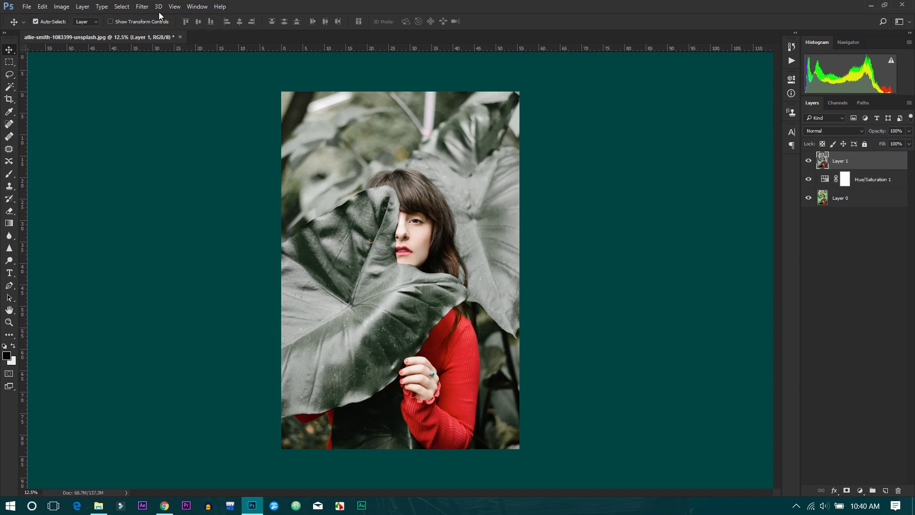
pyautogui.click(145, 7)
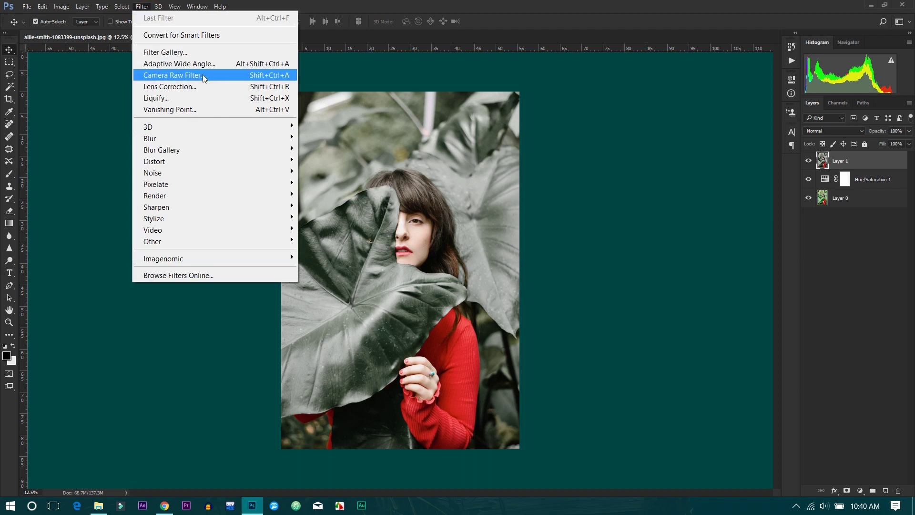
# In Camera Raw set Exposure -0.65, Contrast +14, Shadows +19, Vibrance -15 and warmer temperature.
pyautogui.click(217, 77)
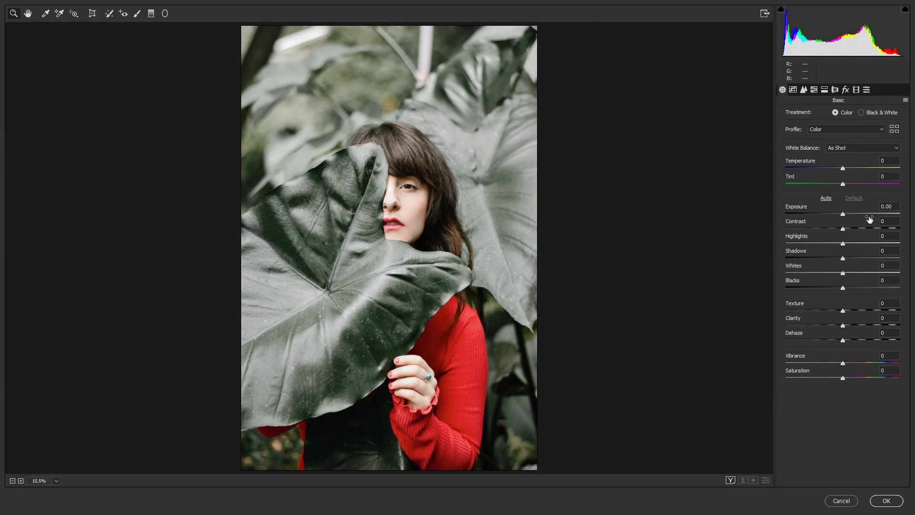
pyautogui.moveTo(842, 227)
pyautogui.mouseDown()
pyautogui.moveTo(823, 227)
pyautogui.moveTo(851, 227)
pyautogui.moveTo(835, 214)
pyautogui.mouseUp()
pyautogui.moveTo(845, 259); pyautogui.dragTo(834, 363)
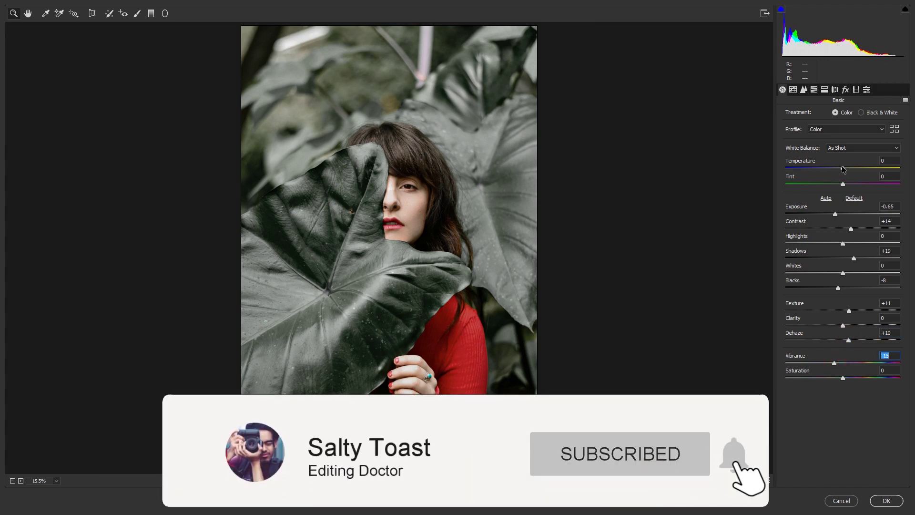
pyautogui.moveTo(843, 168); pyautogui.dragTo(843, 170)
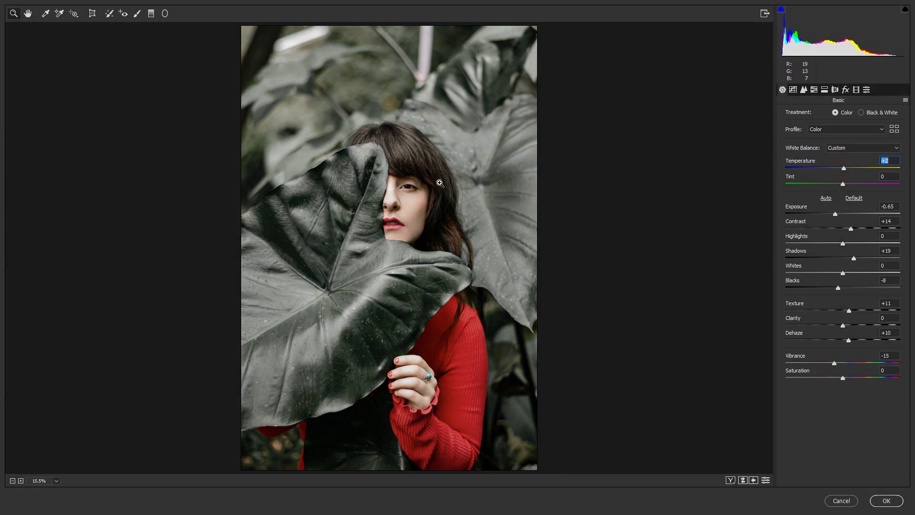
# In HSL, give the reds Saturation +13 and Luminance -14.
pyautogui.click(805, 91)
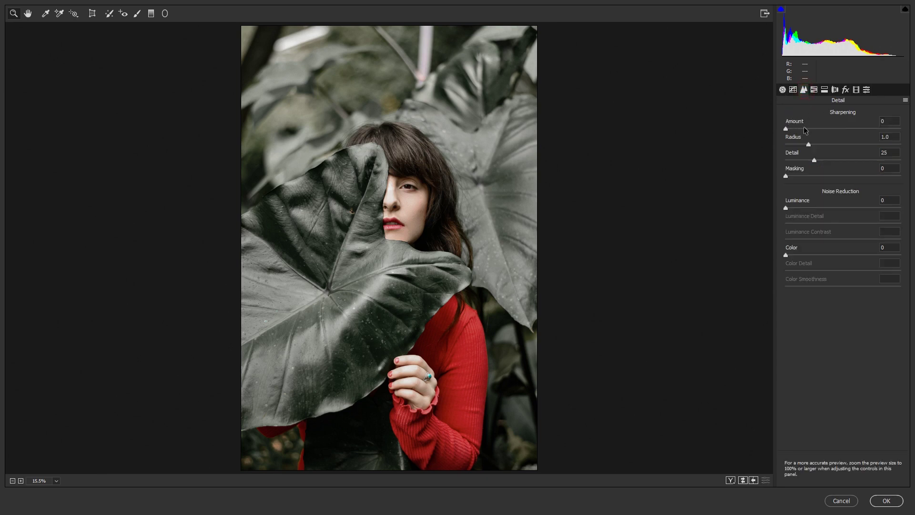
pyautogui.click(815, 90)
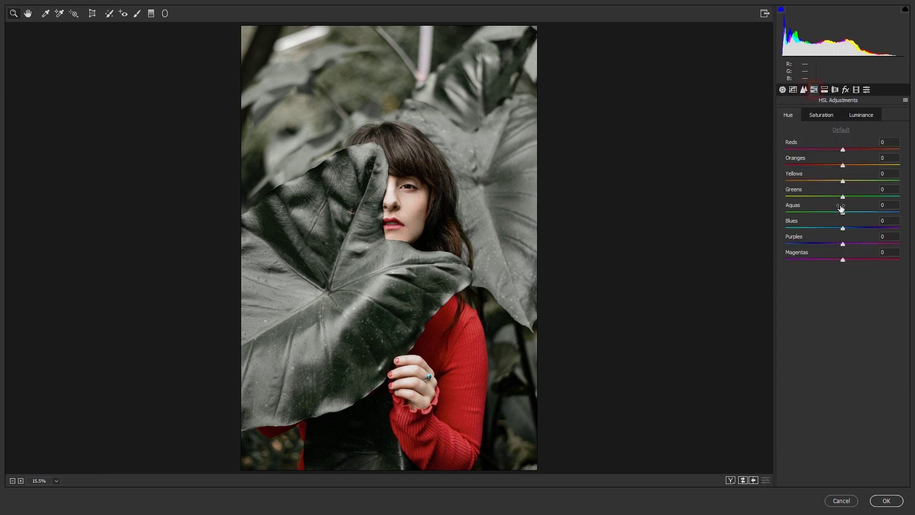
pyautogui.click(823, 116)
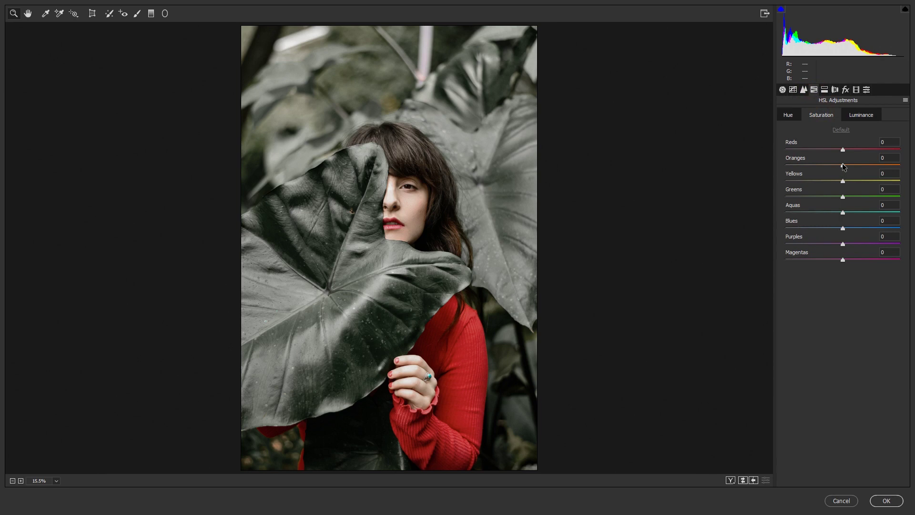
pyautogui.moveTo(844, 149); pyautogui.dragTo(835, 152)
pyautogui.click(860, 118)
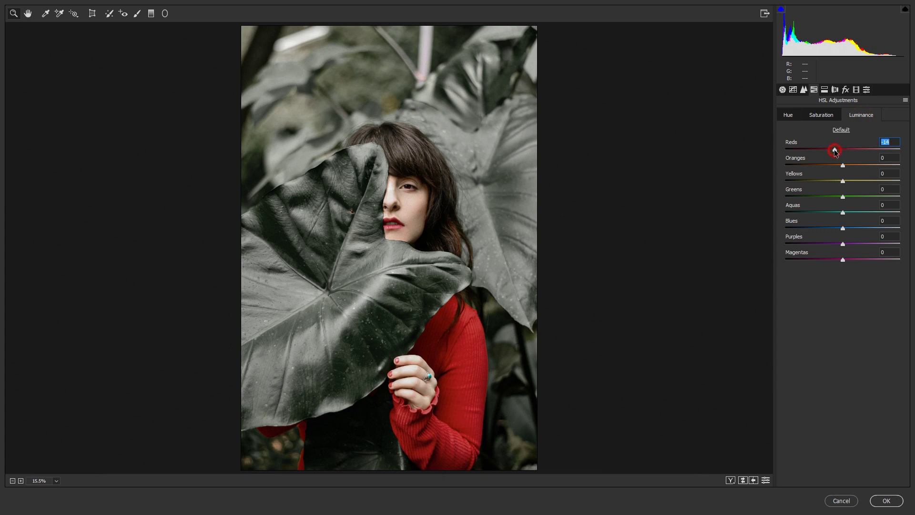
# Shift the reds' hue toward orange, darken the oranges slightly and strongly raise their saturation.
pyautogui.click(794, 119)
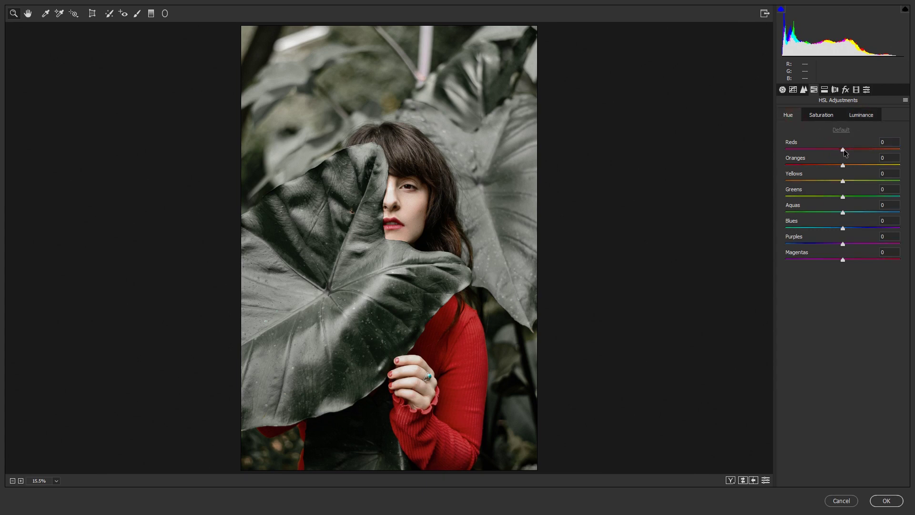
pyautogui.moveTo(843, 151)
pyautogui.mouseDown()
pyautogui.moveTo(856, 152)
pyautogui.moveTo(834, 165)
pyautogui.moveTo(843, 167)
pyautogui.mouseUp()
pyautogui.click(854, 119)
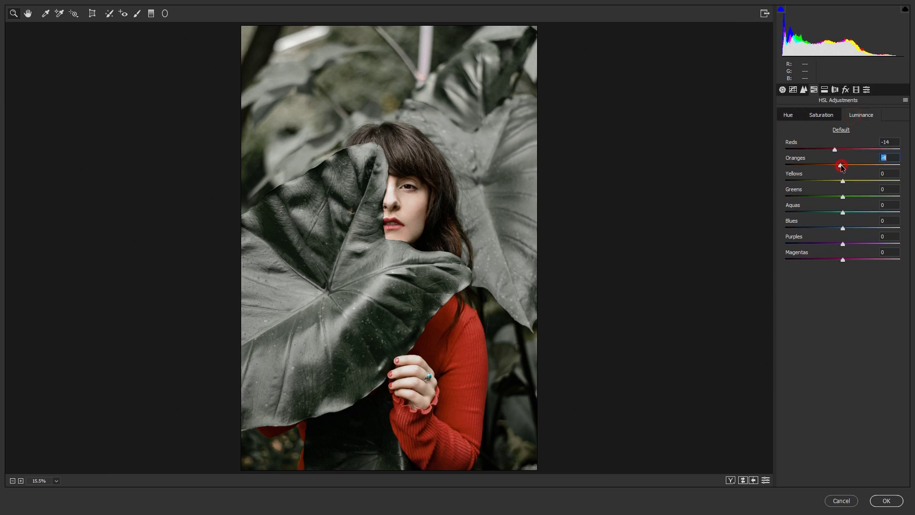
pyautogui.click(820, 114)
pyautogui.moveTo(856, 167); pyautogui.dragTo(869, 167)
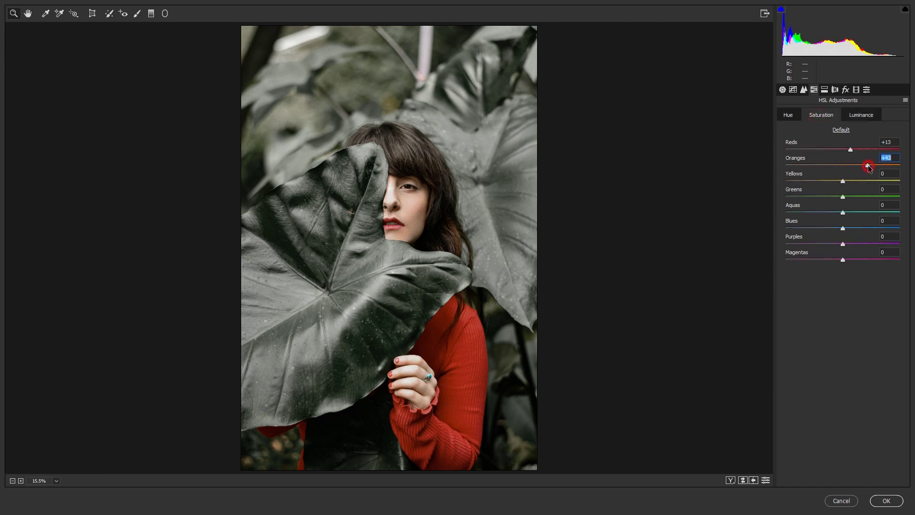
# Split-tone with highlights Hue 150, Saturation 11 and shadows Saturation 5.
pyautogui.click(825, 90)
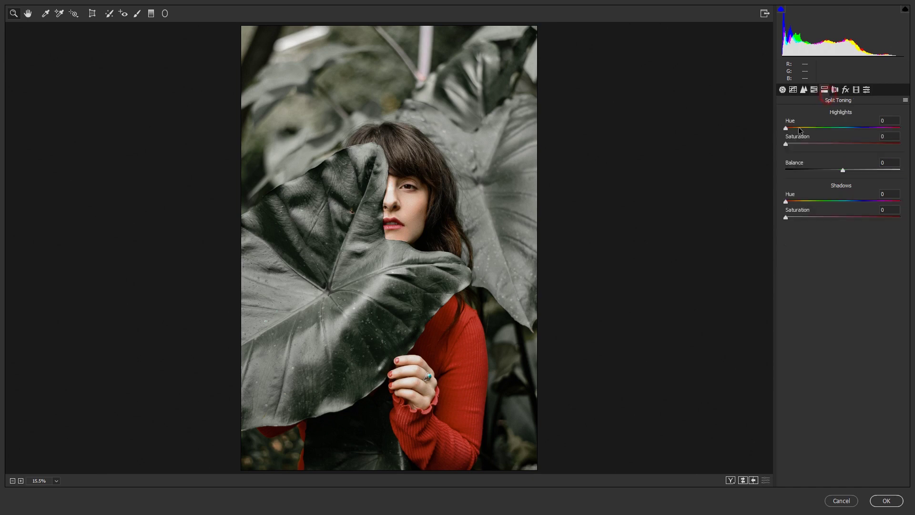
pyautogui.moveTo(787, 148)
pyautogui.mouseDown()
pyautogui.moveTo(811, 144)
pyautogui.moveTo(792, 144)
pyautogui.moveTo(813, 129)
pyautogui.moveTo(835, 129)
pyautogui.moveTo(799, 148)
pyautogui.mouseUp()
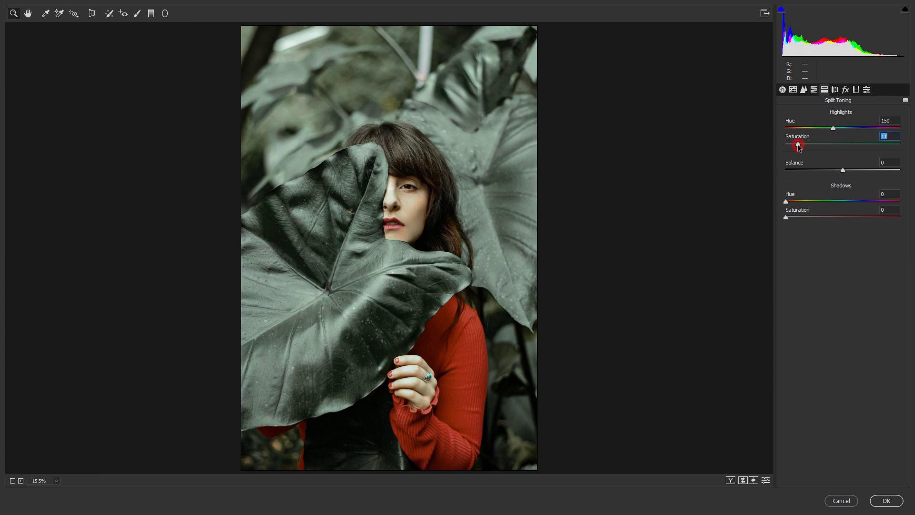
pyautogui.moveTo(786, 218); pyautogui.dragTo(868, 204)
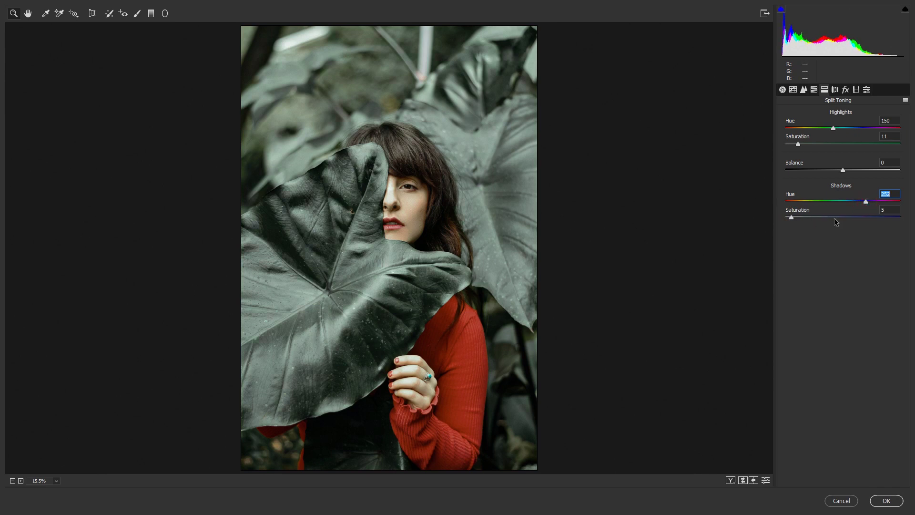
# Add grain amount 14 and a tall radial filter around the woman darkening outside to -0.45 exposure.
pyautogui.click(846, 89)
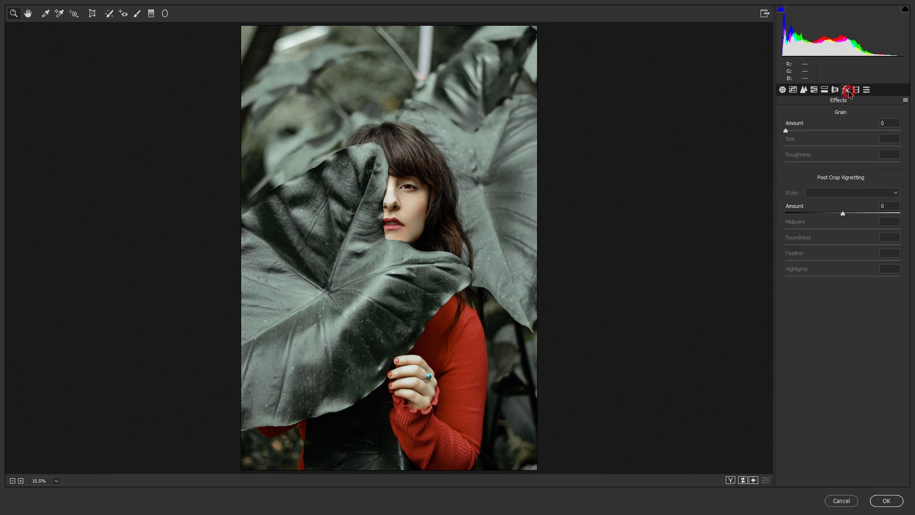
pyautogui.moveTo(788, 132); pyautogui.dragTo(802, 130)
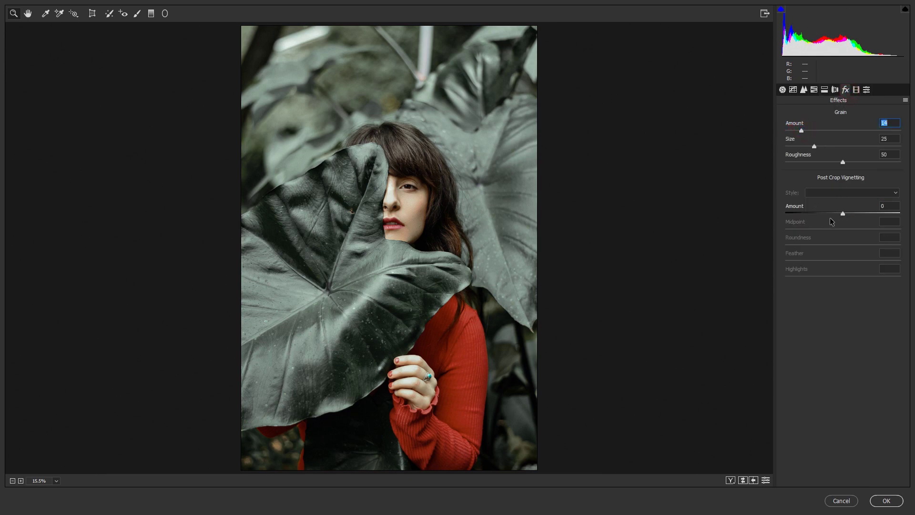
pyautogui.click(166, 14)
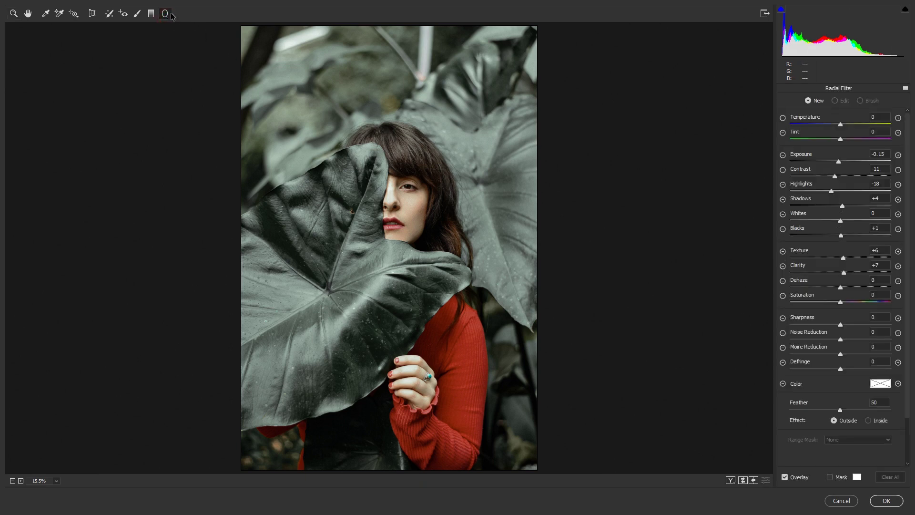
pyautogui.click(839, 163)
pyautogui.moveTo(374, 187); pyautogui.dragTo(439, 292)
pyautogui.moveTo(394, 174); pyautogui.dragTo(419, 246)
pyautogui.moveTo(388, 102); pyautogui.dragTo(388, 73)
pyautogui.click(839, 162)
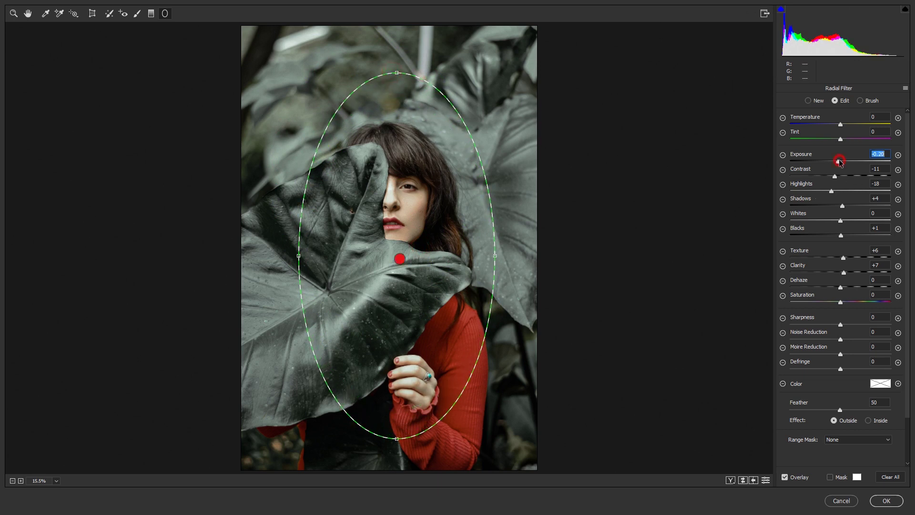
pyautogui.moveTo(839, 162); pyautogui.dragTo(835, 162)
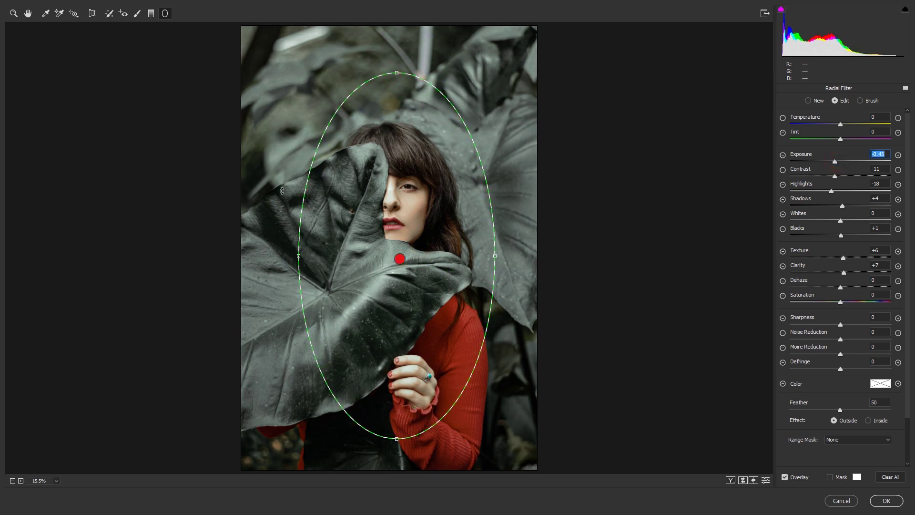
pyautogui.click(13, 13)
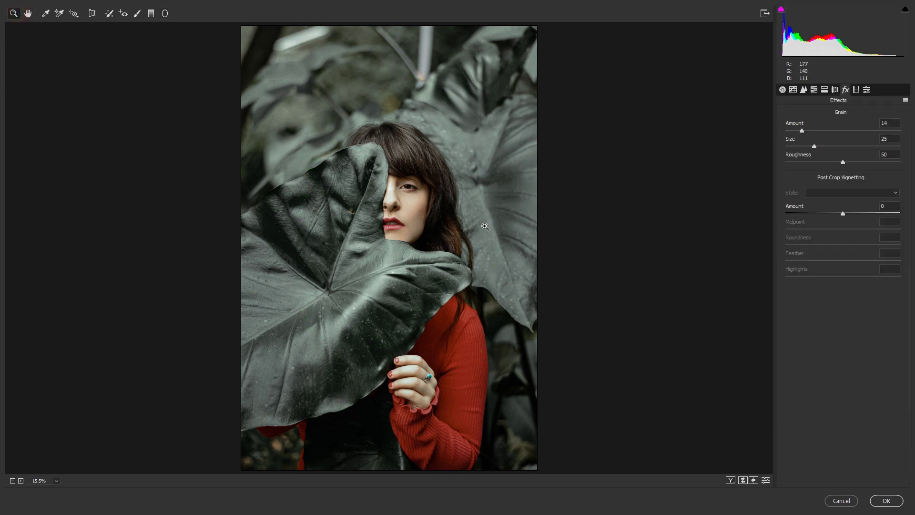
# Set Blue Primary Hue -34, shift Green Primary Hue, compare before/after, and apply to Layer 1.
pyautogui.click(856, 91)
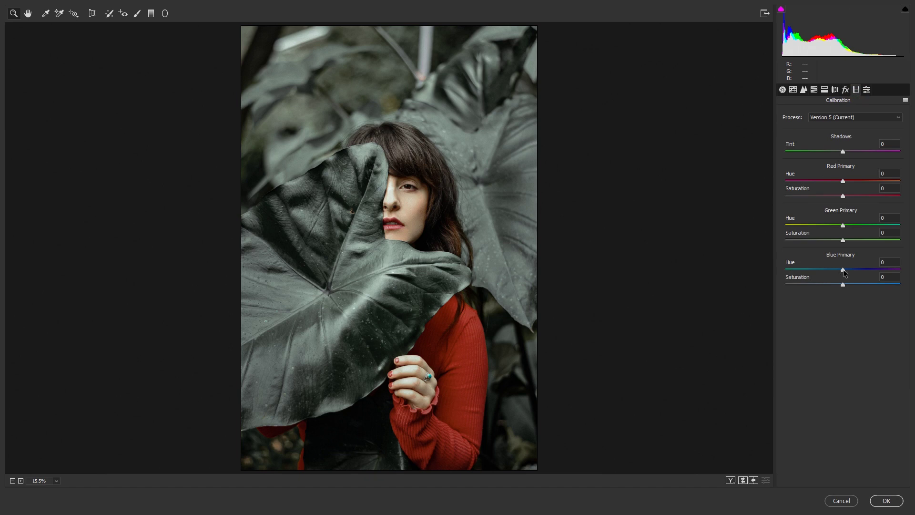
pyautogui.moveTo(844, 271); pyautogui.dragTo(823, 271)
pyautogui.moveTo(843, 226); pyautogui.dragTo(811, 228)
pyautogui.click(730, 480)
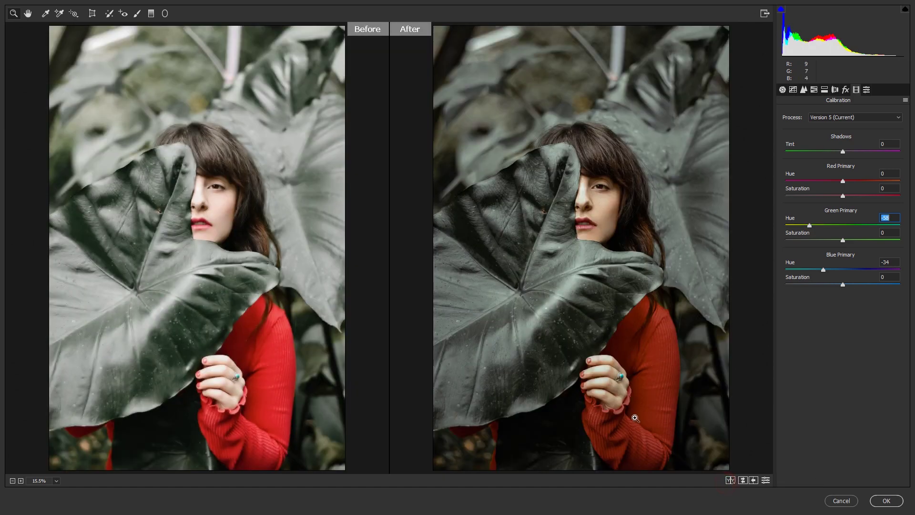
pyautogui.click(880, 501)
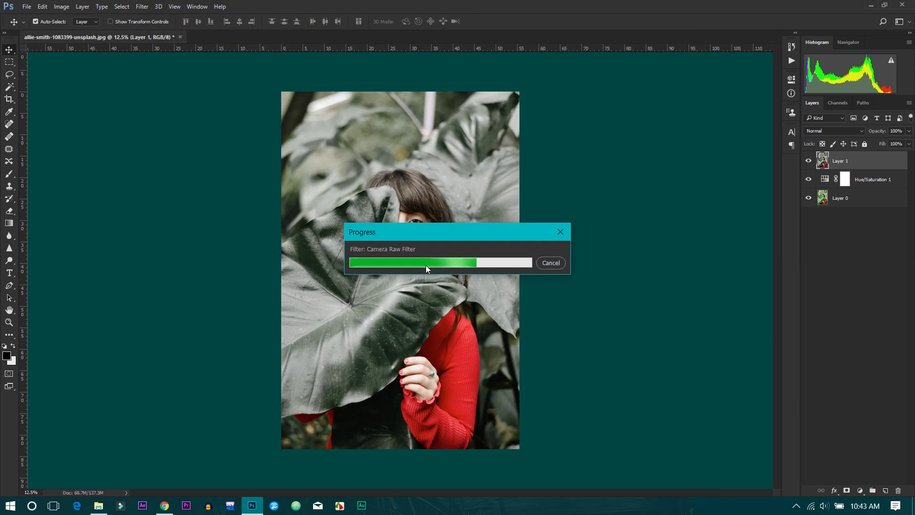
# Add a Curves layer with three anchor points and a lifted black point for faded shadows.
pyautogui.click(861, 490)
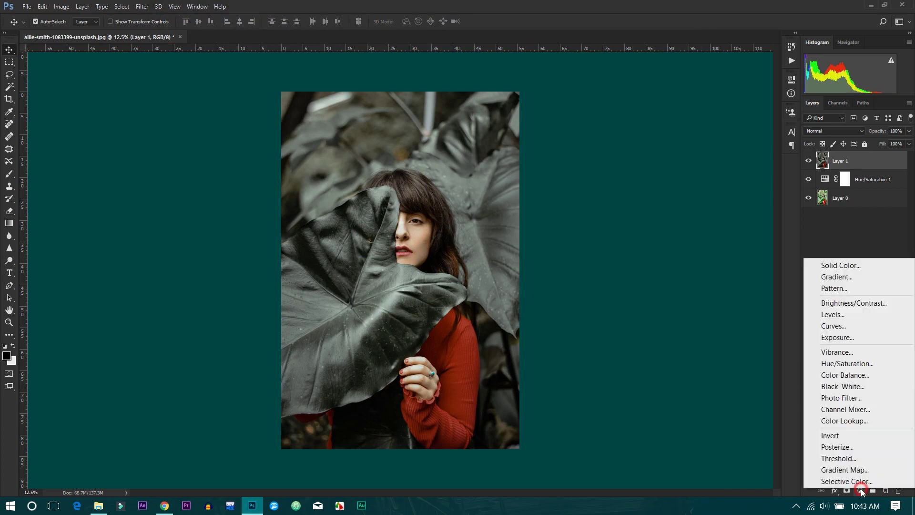
pyautogui.click(835, 328)
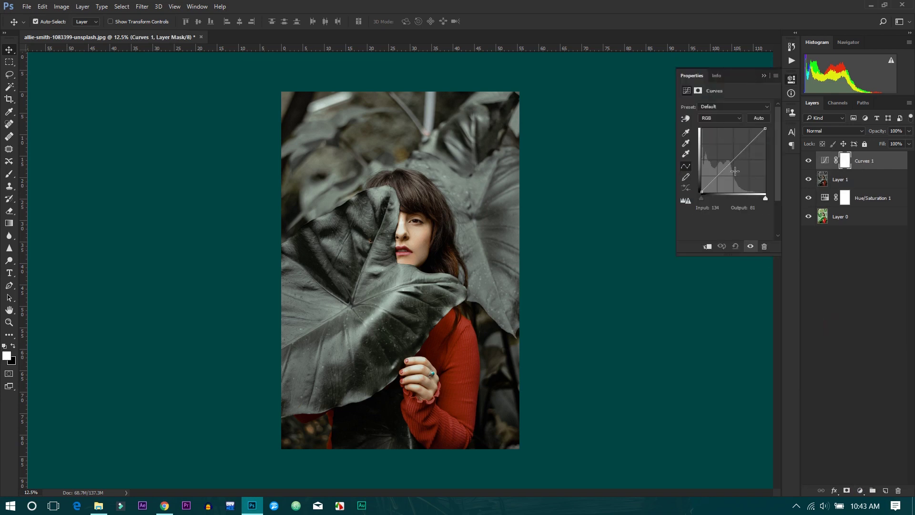
pyautogui.click(717, 176)
pyautogui.click(734, 159)
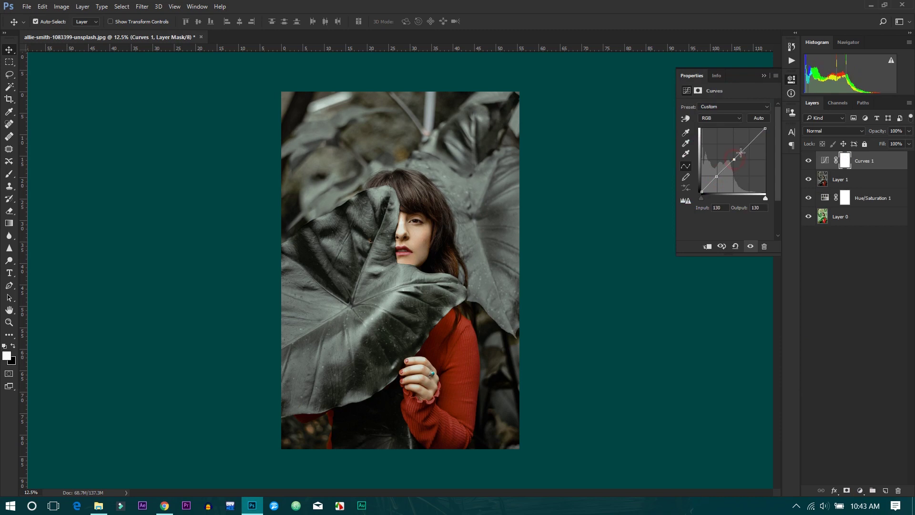
pyautogui.click(750, 144)
pyautogui.moveTo(701, 191); pyautogui.dragTo(702, 184)
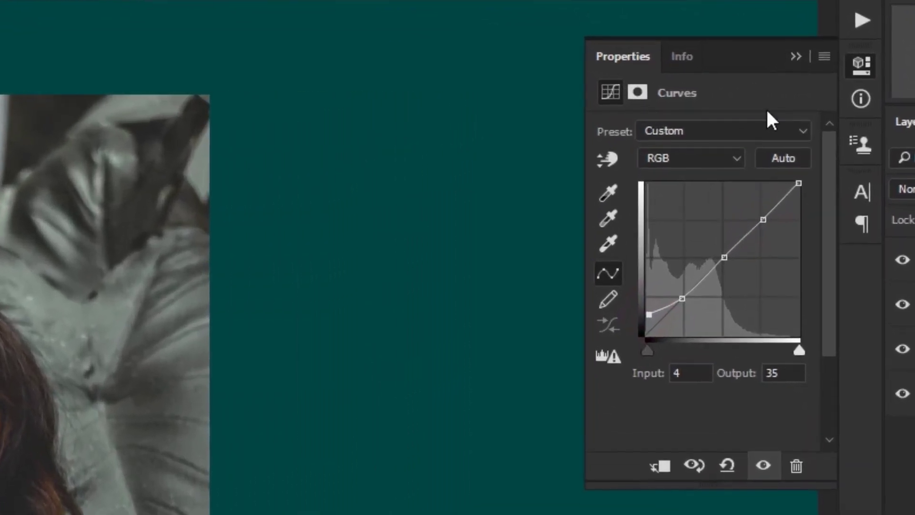
# Pull in the Red curve's black point (input 8 to 0), anchor its midtones, then hide the edit layers.
pyautogui.click(701, 146)
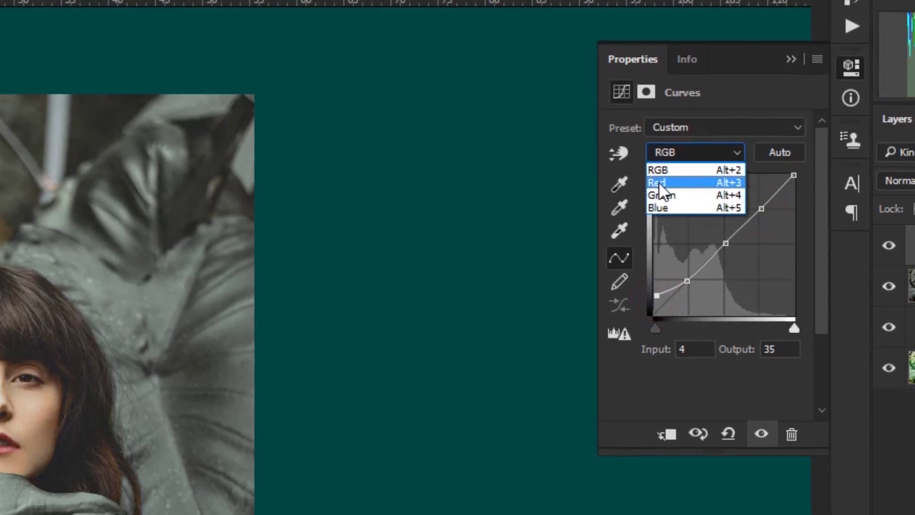
pyautogui.click(670, 186)
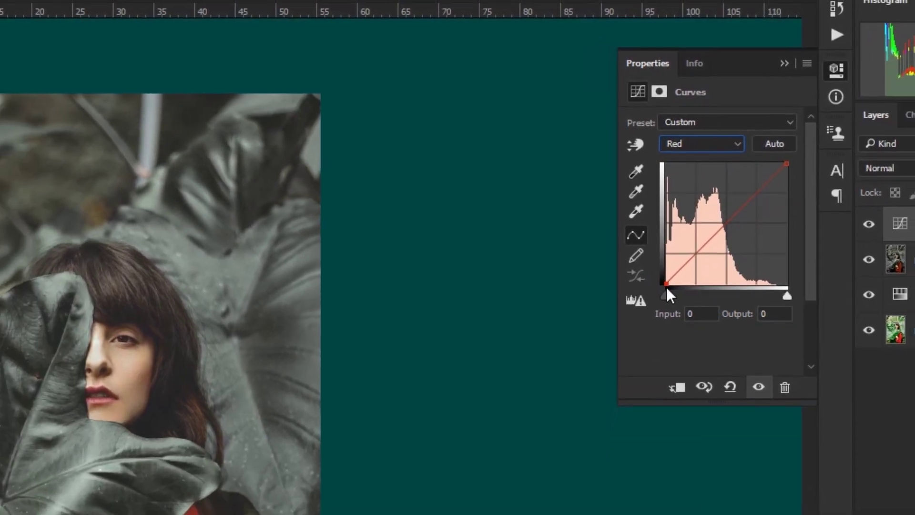
pyautogui.moveTo(666, 287); pyautogui.dragTo(674, 265)
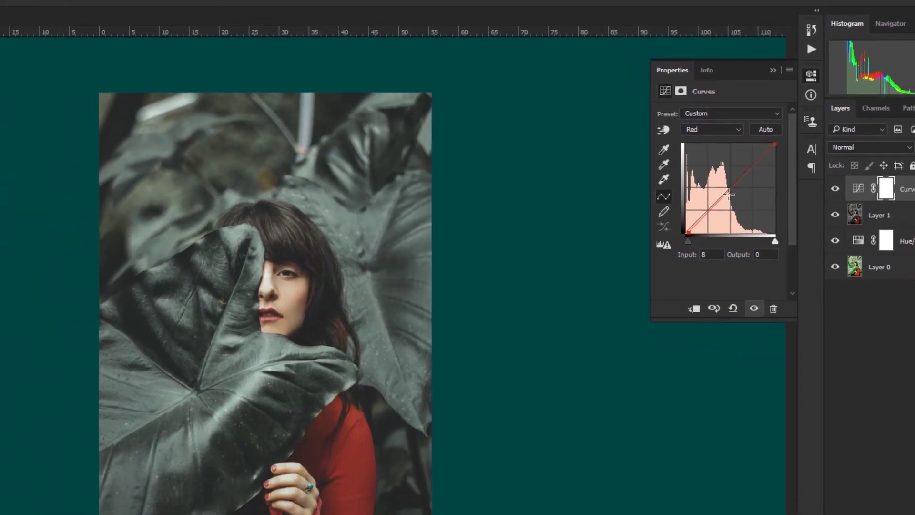
pyautogui.click(727, 198)
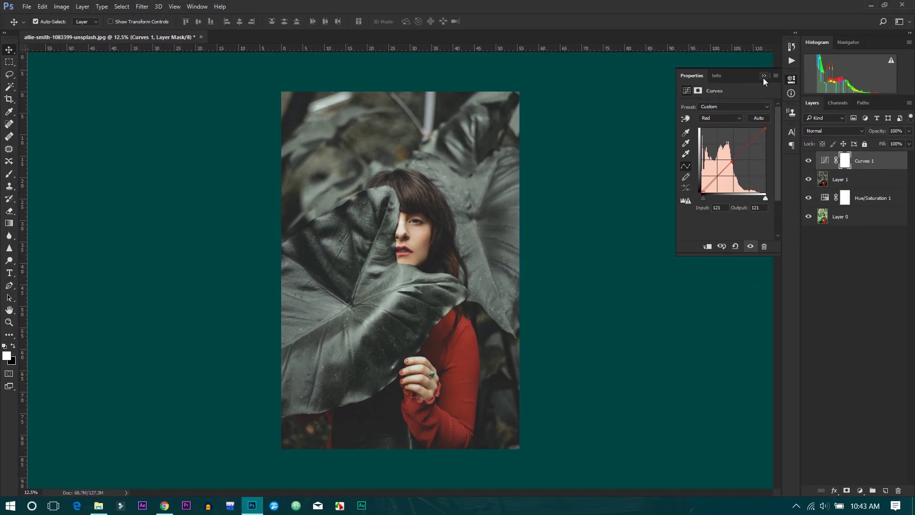
pyautogui.click(766, 75)
pyautogui.moveTo(810, 162); pyautogui.dragTo(809, 196)
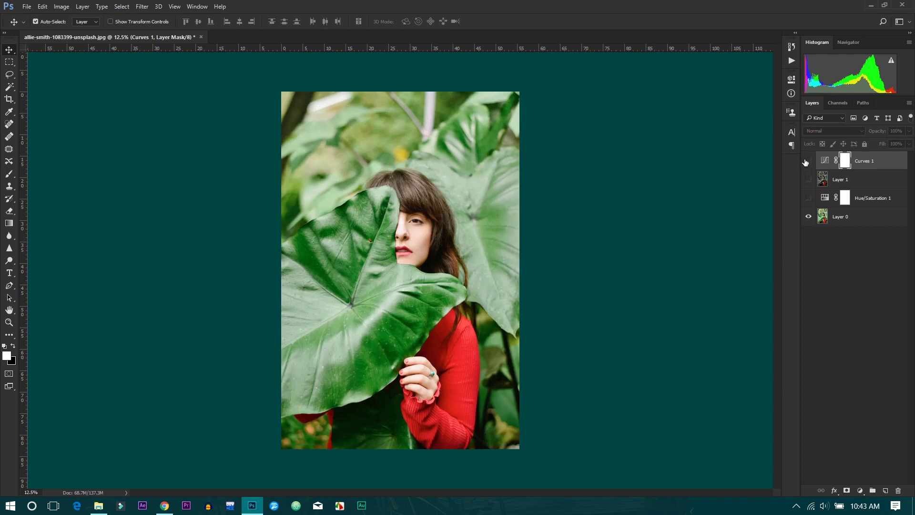
# Show Hue/Saturation 1, Layer 1 and Curves 1 again, select Layer 1 and zoom in on the face.
pyautogui.click(809, 198)
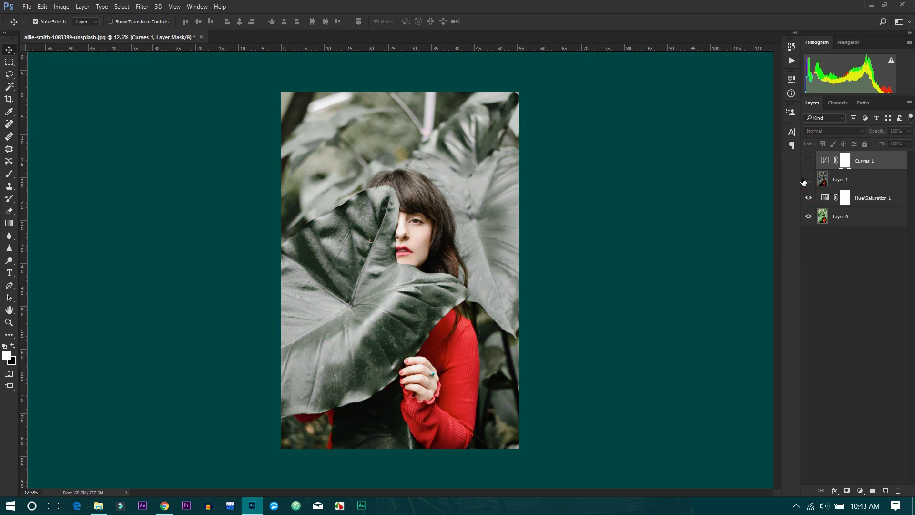
pyautogui.click(808, 180)
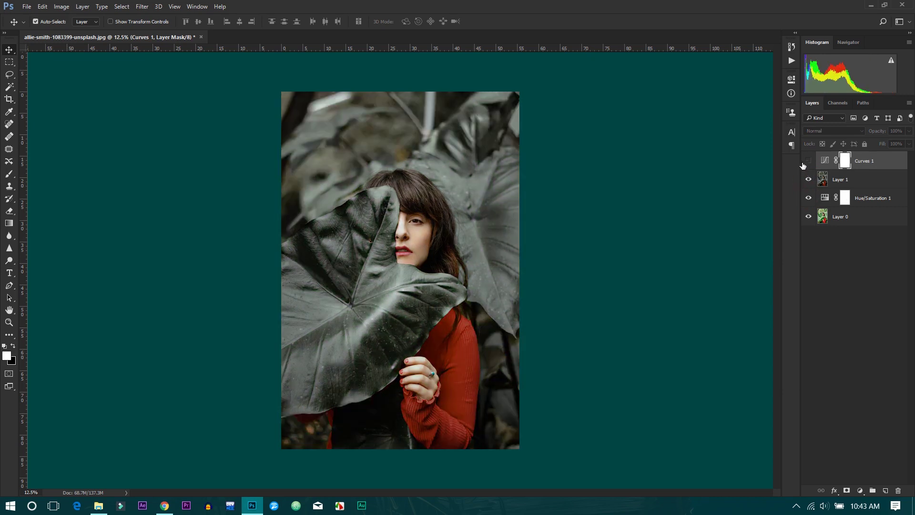
pyautogui.click(808, 162)
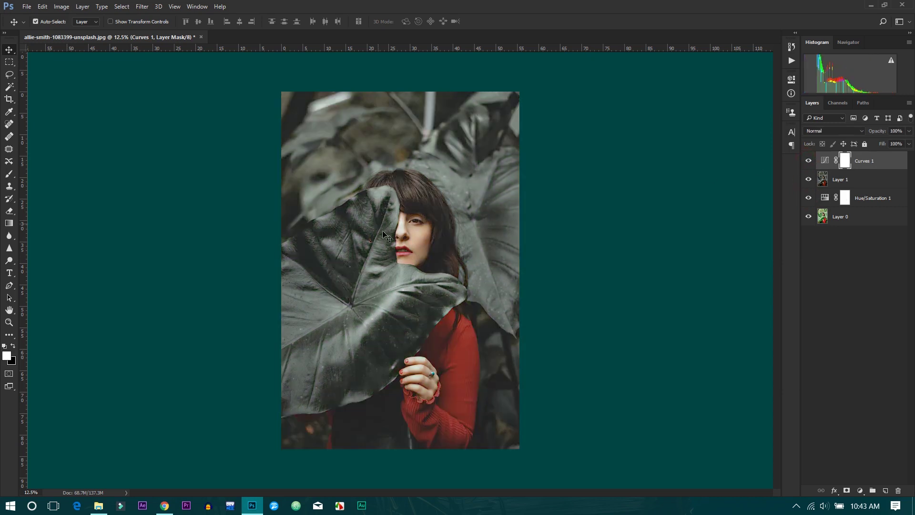
pyautogui.click(433, 234)
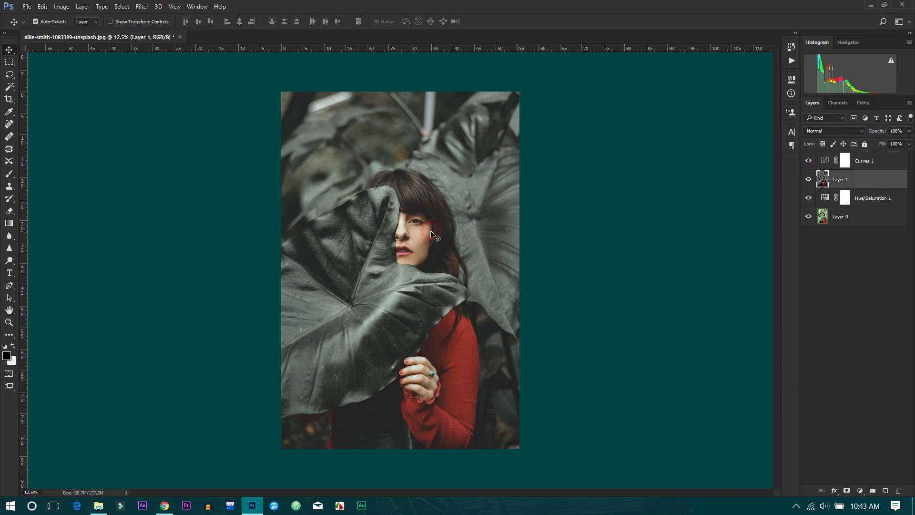
pyautogui.scroll(3, 425, 233)
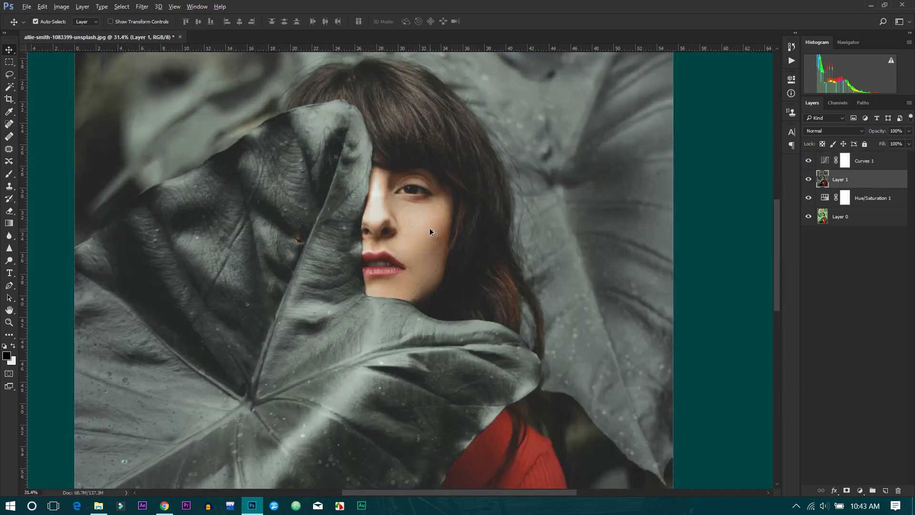